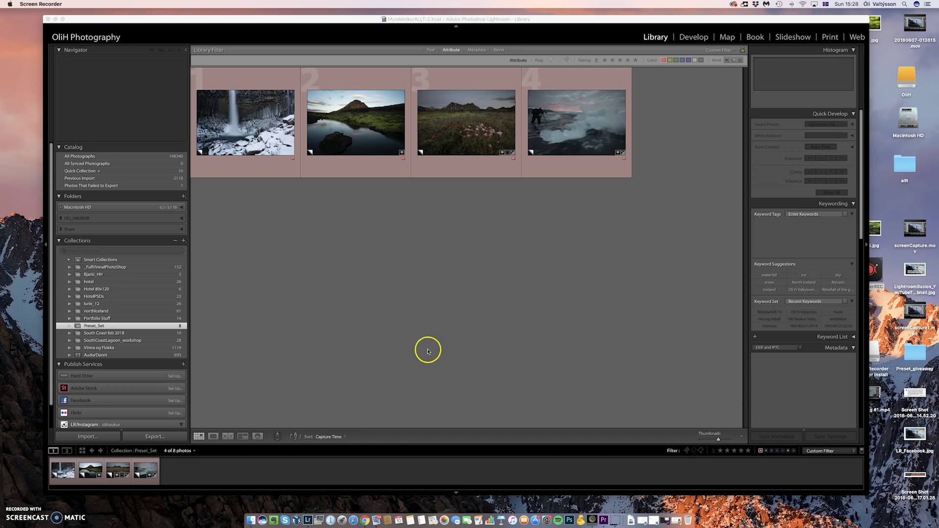
Extract EnRoute-Landscape-Presets.zip in the Preset_giveaway folder in Finder.
{"action": "left_click", "coordinate": [251, 521]}
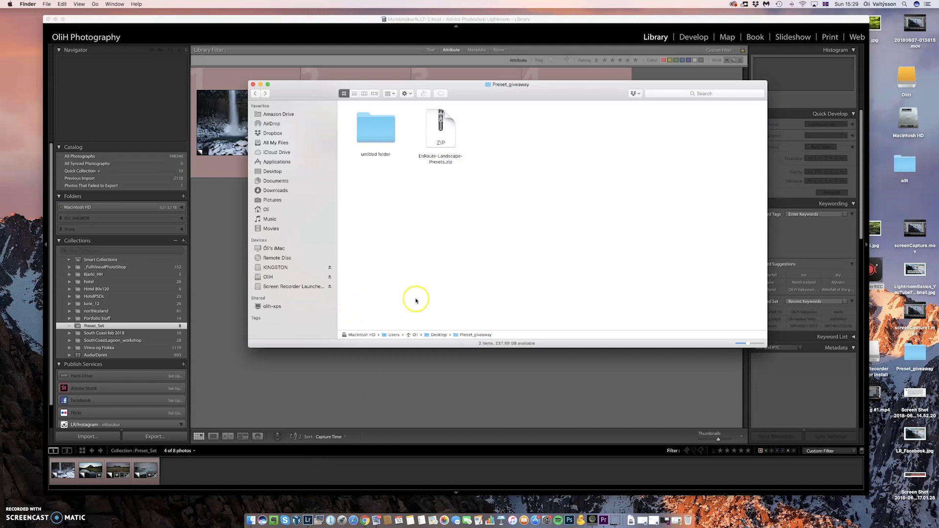
{"action": "left_click_drag", "start_coordinate": [595, 84], "coordinate": [481, 97]}
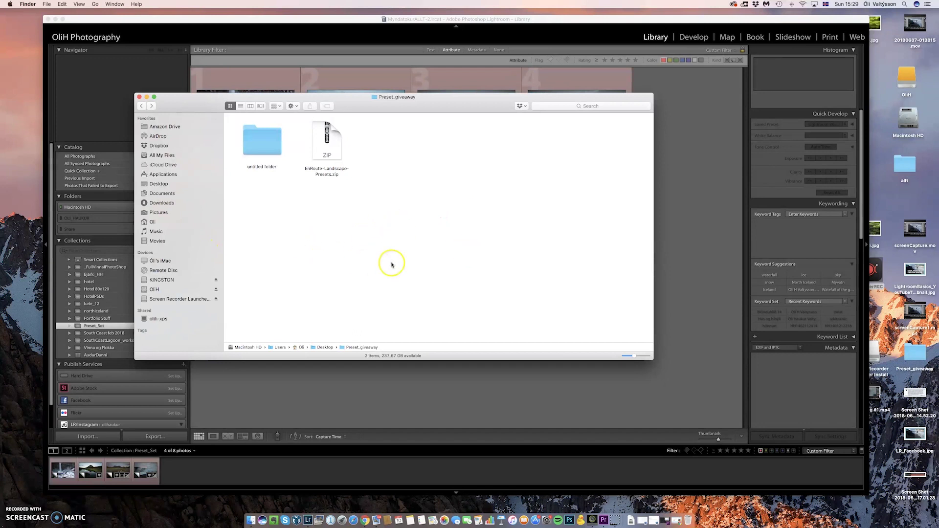
{"action": "left_click", "coordinate": [325, 173]}
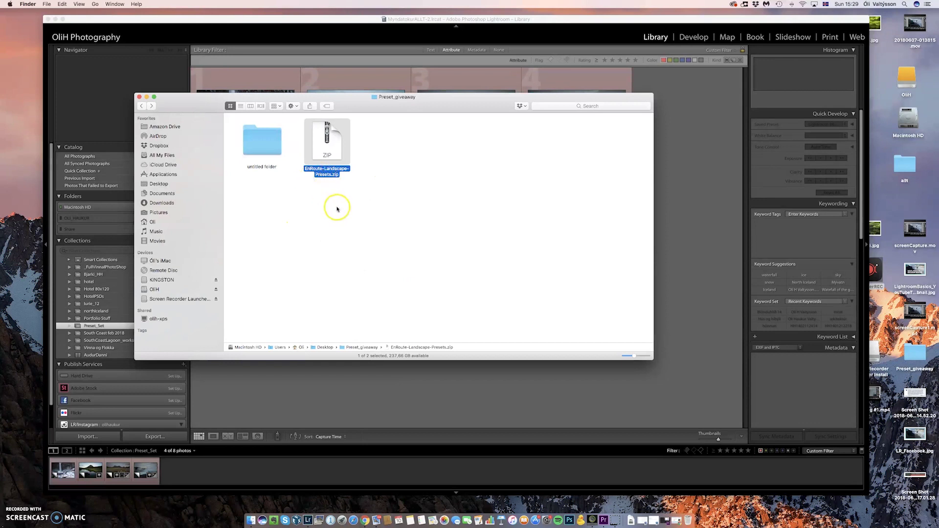
{"action": "double_click", "coordinate": [327, 154]}
{"action": "left_click_drag", "start_coordinate": [334, 148], "coordinate": [463, 234]}
{"action": "left_click", "coordinate": [465, 235]}
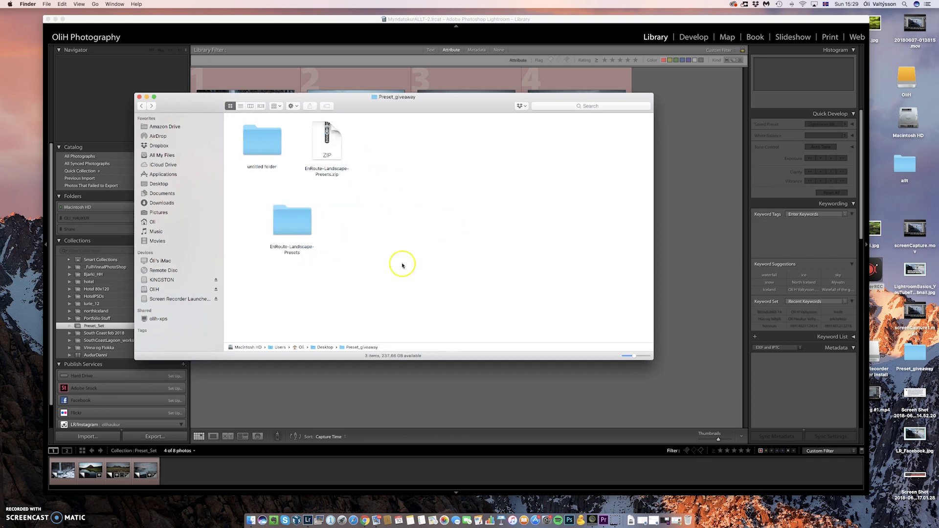
Open the extracted EnRoute-Landscape-Presets folder and read its Instructions file.
{"action": "double_click", "coordinate": [293, 223]}
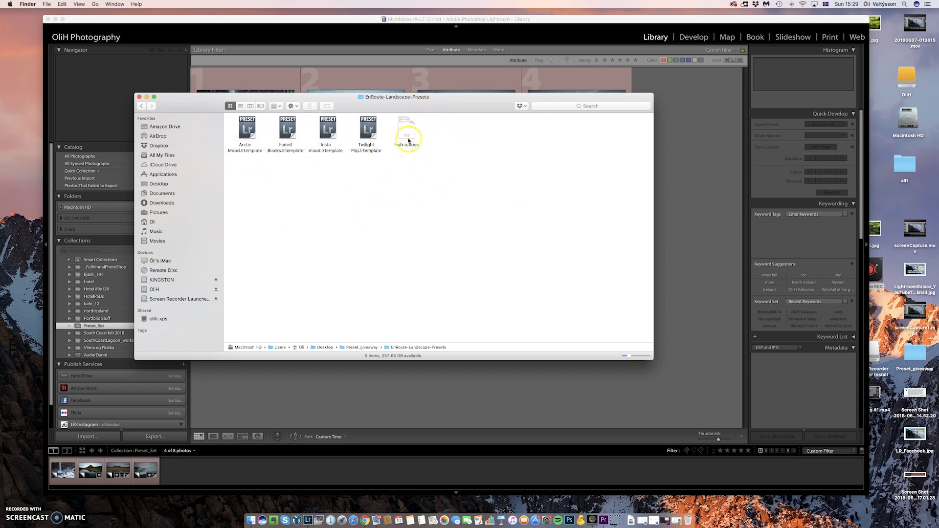
{"action": "left_click_drag", "start_coordinate": [414, 98], "coordinate": [508, 95]}
{"action": "left_click", "coordinate": [501, 131]}
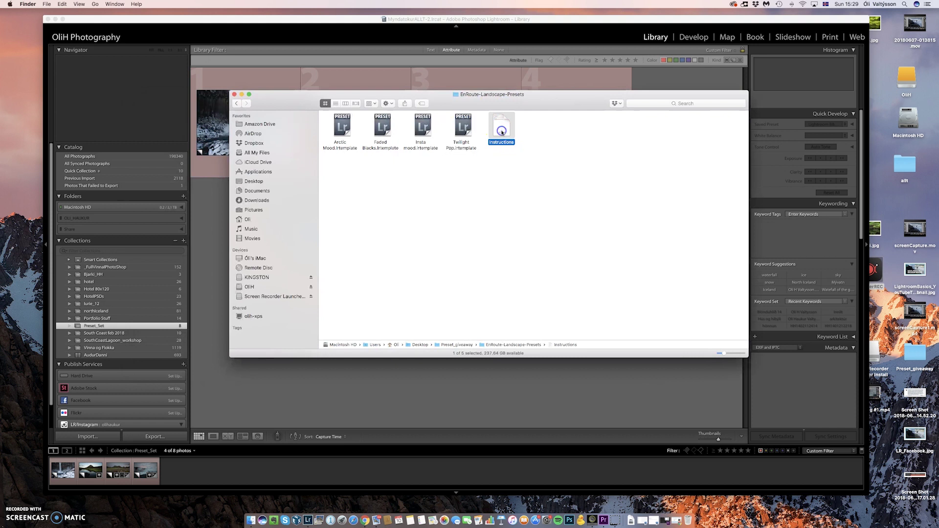
{"action": "double_click", "coordinate": [501, 133]}
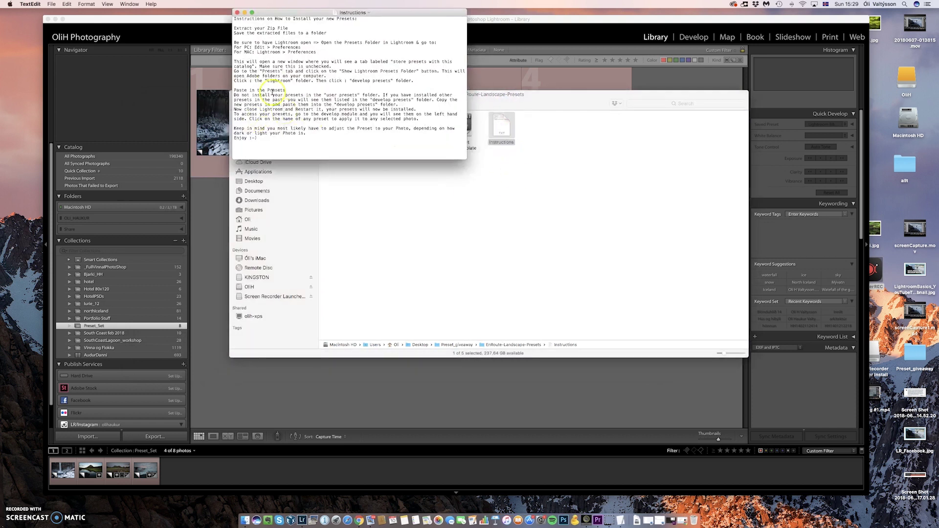
{"action": "left_click", "coordinate": [237, 13]}
{"action": "left_click_drag", "start_coordinate": [282, 98], "coordinate": [518, 154]}
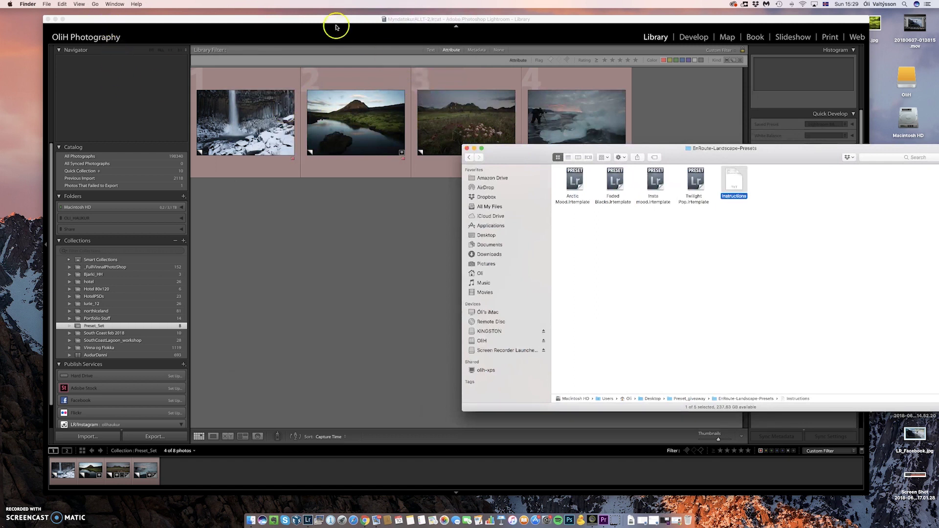
Switch to Lightroom and reveal its presets folder from the Presets preferences.
{"action": "left_click_drag", "start_coordinate": [340, 22], "coordinate": [317, 25]}
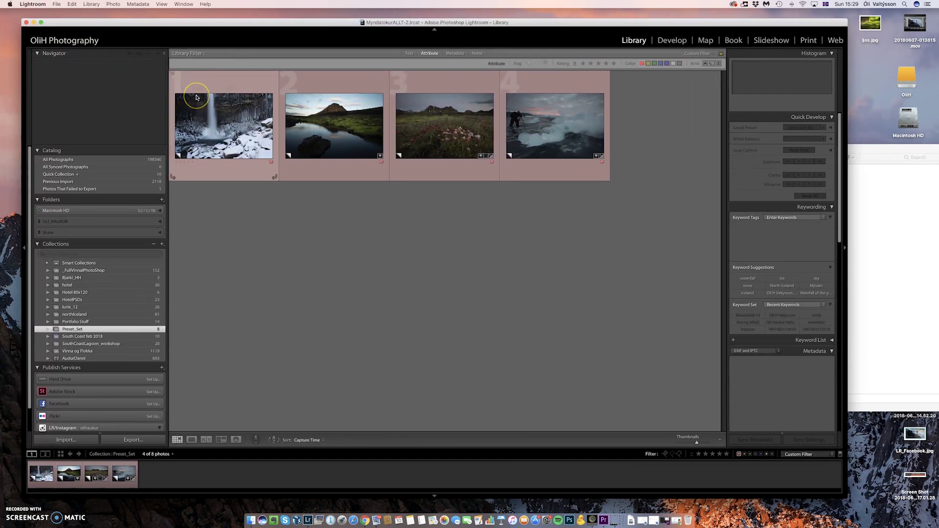
{"action": "left_click", "coordinate": [882, 156]}
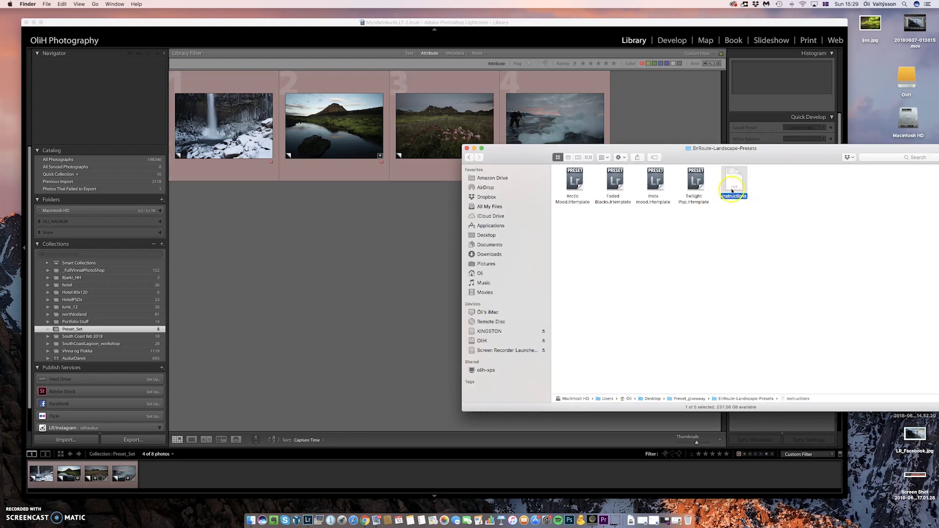
{"action": "left_click", "coordinate": [188, 24]}
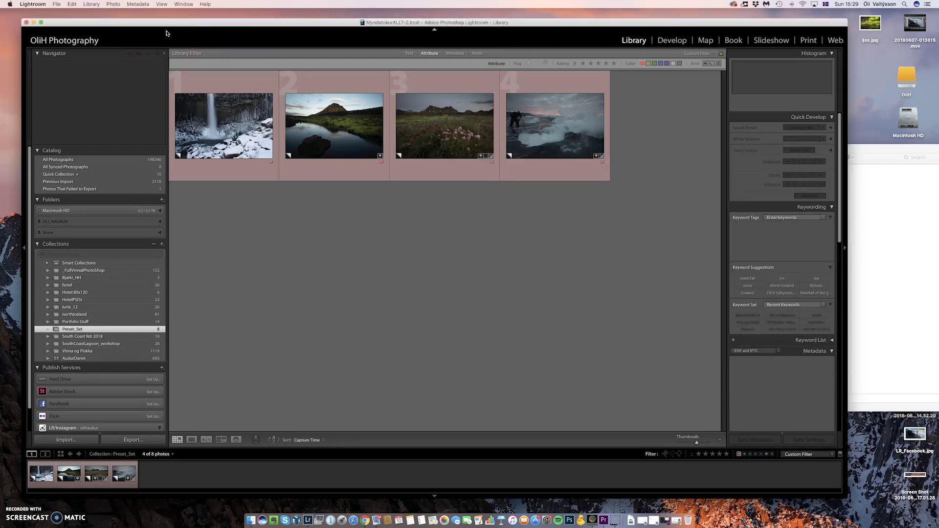
{"action": "left_click", "coordinate": [37, 4]}
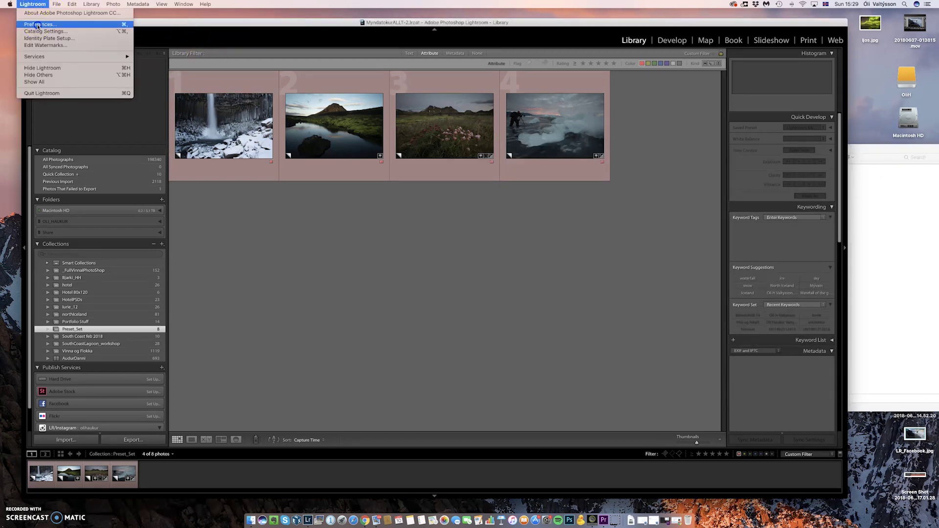
{"action": "left_click", "coordinate": [38, 25]}
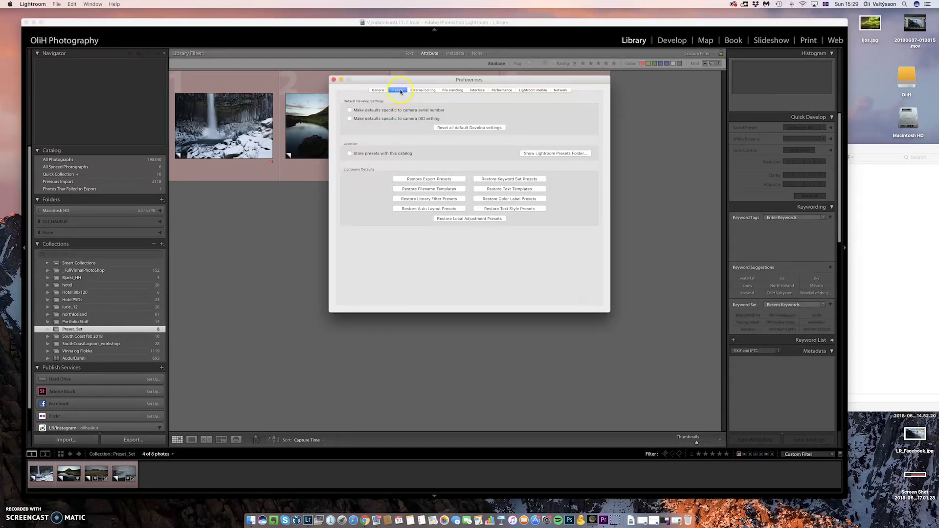
{"action": "left_click", "coordinate": [562, 154]}
Move the Arctic Mood, Faded Blacks, Insta mood and Twilight Pop templates into Lightroom's Develop Presets > User Presets folder.
{"action": "scroll", "coordinate": [386, 152], "scroll_direction": "down", "scroll_amount": 5}
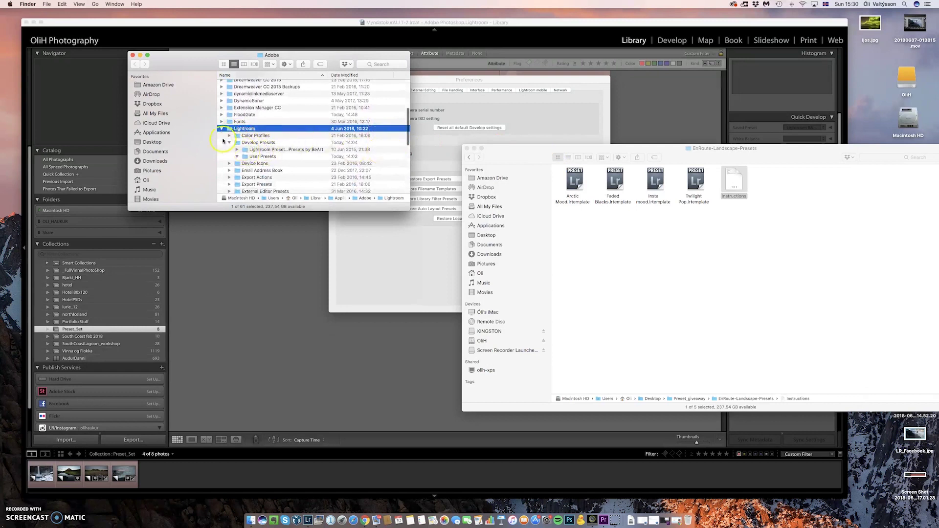
{"action": "left_click", "coordinate": [221, 129]}
{"action": "left_click", "coordinate": [222, 129]}
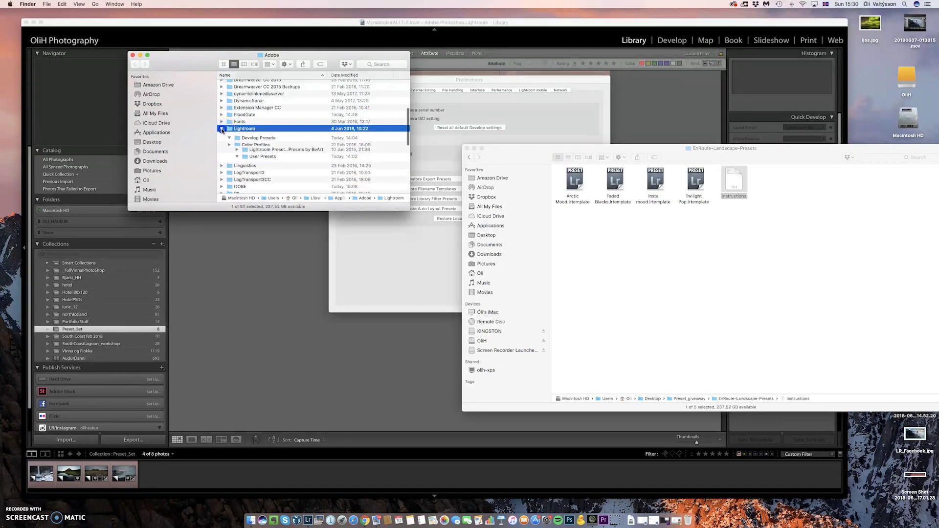
{"action": "scroll", "coordinate": [250, 145], "scroll_direction": "down", "scroll_amount": 1}
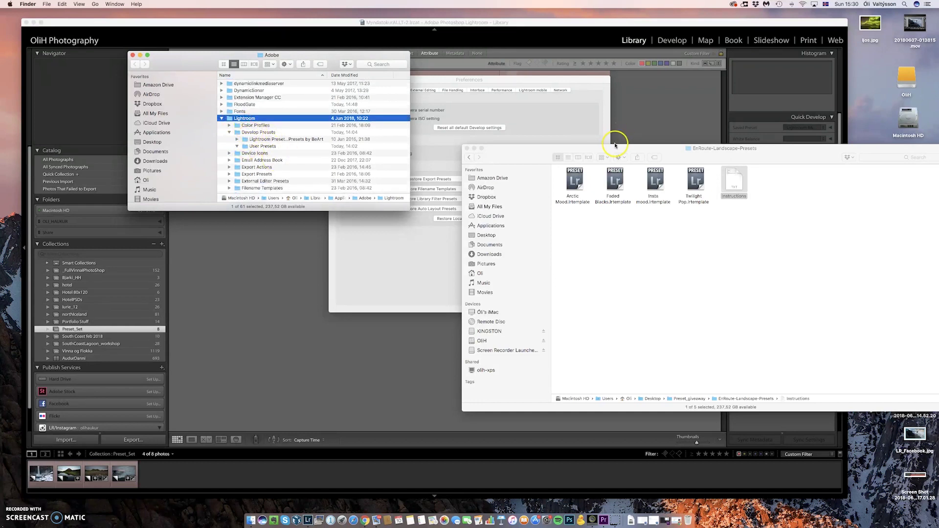
{"action": "left_click_drag", "start_coordinate": [615, 145], "coordinate": [587, 141]}
{"action": "left_click_drag", "start_coordinate": [676, 214], "coordinate": [273, 147]}
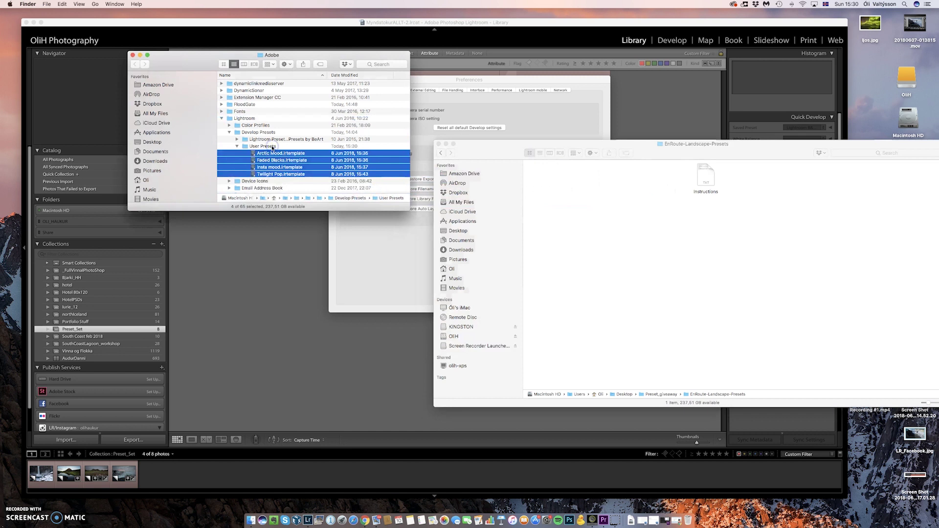
{"action": "left_click", "coordinate": [131, 56]}
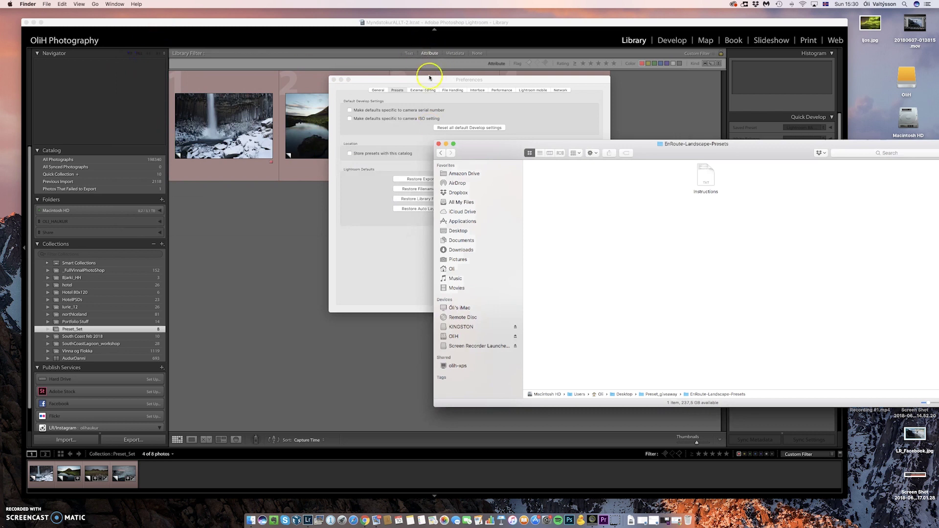
Close the preferences and restart Lightroom to load the new presets.
{"action": "left_click", "coordinate": [392, 81]}
{"action": "left_click", "coordinate": [334, 79]}
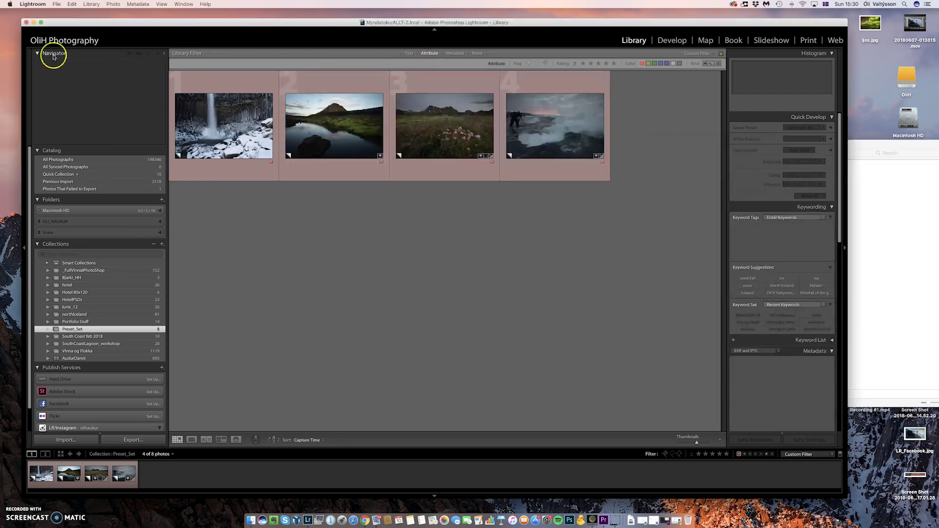
{"action": "left_click", "coordinate": [37, 10]}
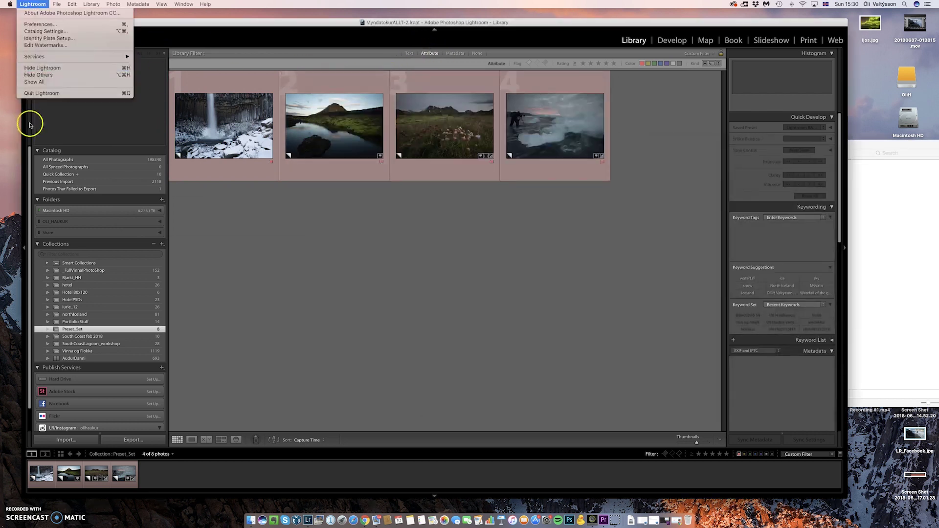
{"action": "left_click", "coordinate": [39, 91]}
{"action": "left_click", "coordinate": [498, 195]}
{"action": "left_click", "coordinate": [304, 331]}
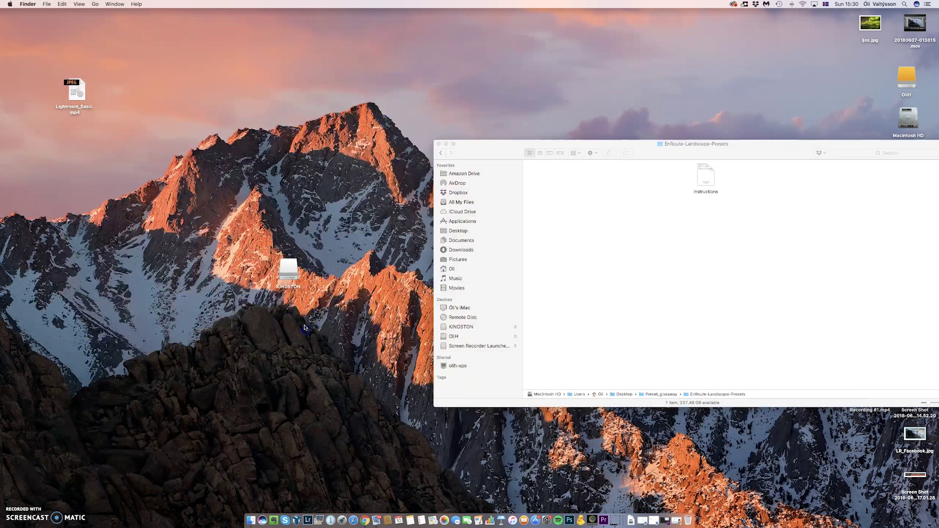
{"action": "left_click", "coordinate": [308, 520]}
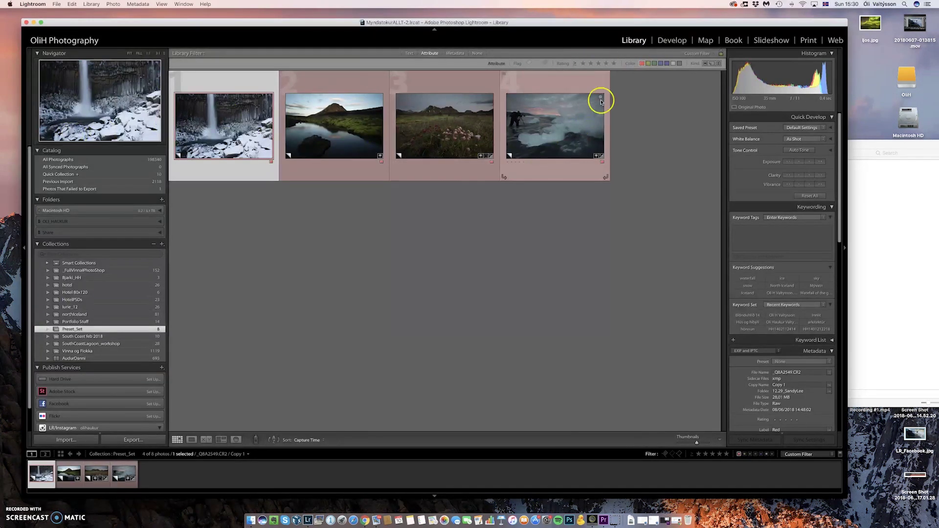
Open the photo of the mountain behind the lake in the Develop module.
{"action": "left_click", "coordinate": [670, 43]}
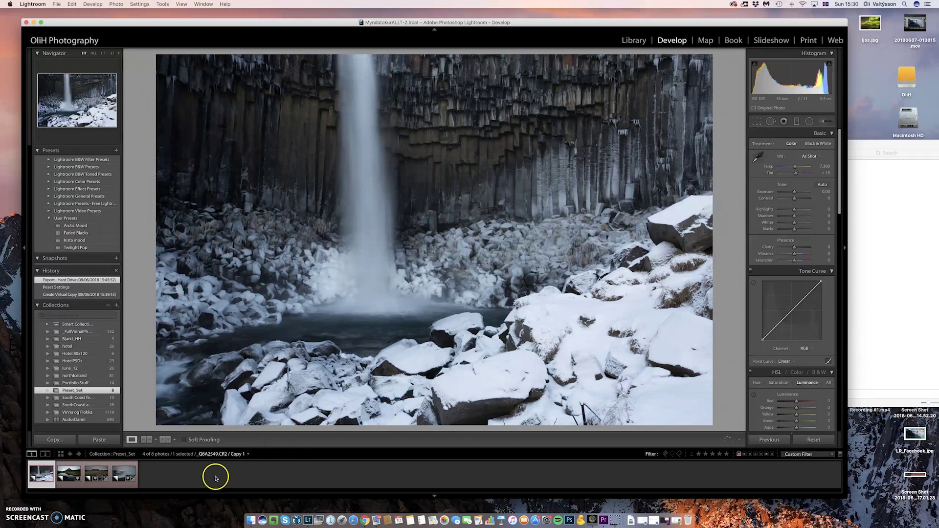
{"action": "left_click", "coordinate": [63, 480]}
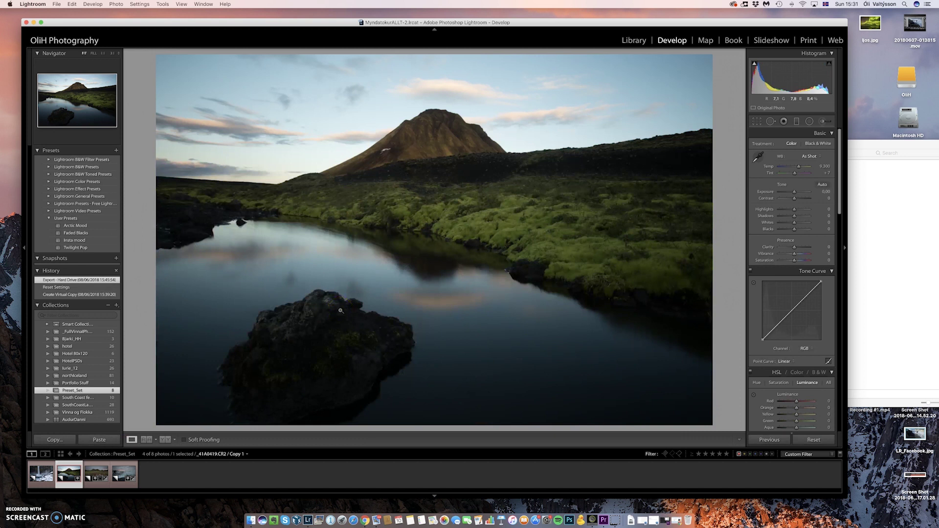
{"action": "mouse_move", "coordinate": [315, 23]}
{"action": "left_mouse_down"}
{"action": "mouse_move", "coordinate": [407, 42]}
{"action": "mouse_move", "coordinate": [331, 22]}
{"action": "left_mouse_up"}
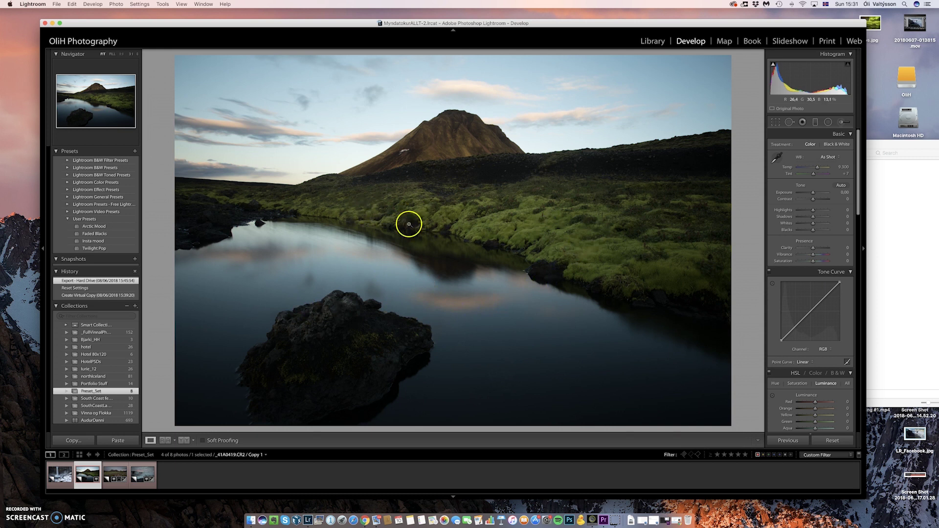
Apply the Faded Blacks preset to the mountain lake photo and set Whites to +47.
{"action": "left_click", "coordinate": [89, 234]}
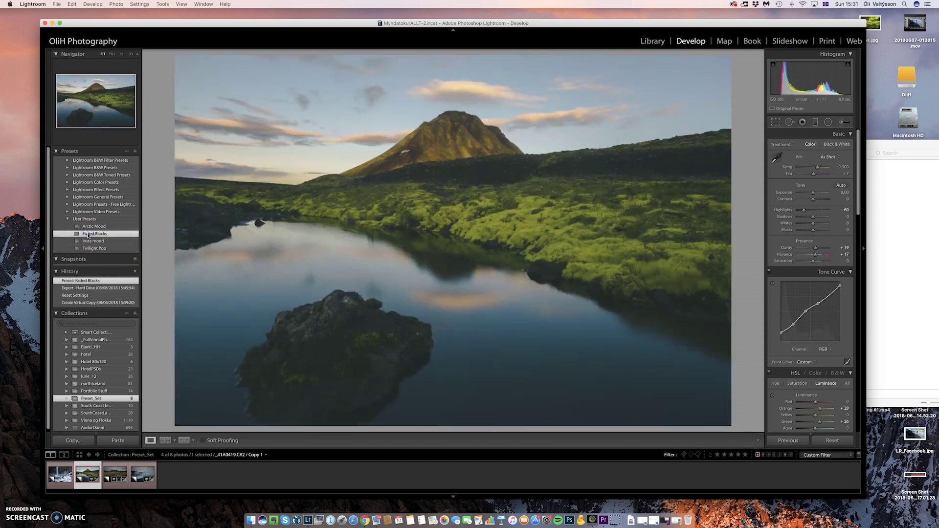
{"action": "key", "text": "super+z"}
{"action": "left_click", "coordinate": [88, 236]}
{"action": "double_click", "coordinate": [818, 223], "text": "shift"}
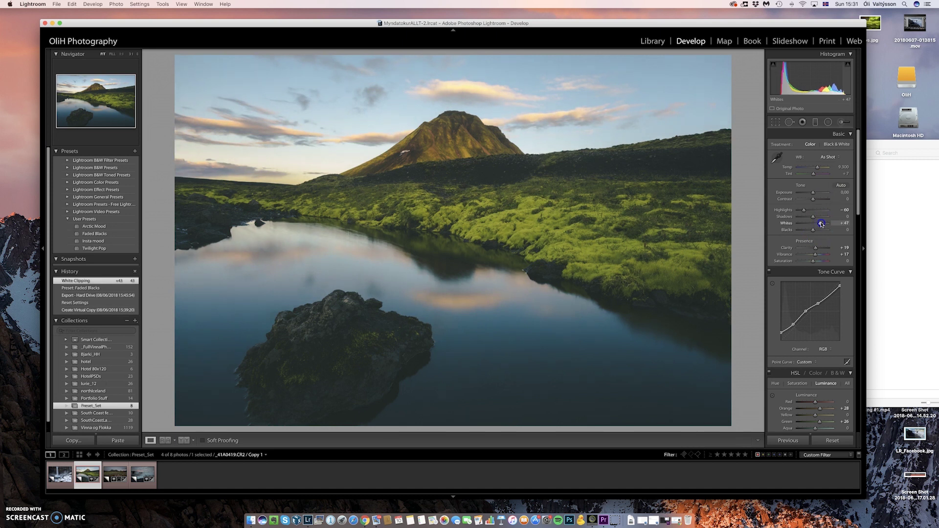
{"action": "left_click_drag", "start_coordinate": [821, 223], "coordinate": [821, 224]}
Add a graduated filter across the sky and mountain of the lake photo with Exposure at -0.57.
{"action": "left_click", "coordinate": [814, 122]}
{"action": "left_click_drag", "start_coordinate": [442, 96], "coordinate": [457, 174]}
{"action": "left_click_drag", "start_coordinate": [447, 137], "coordinate": [448, 150]}
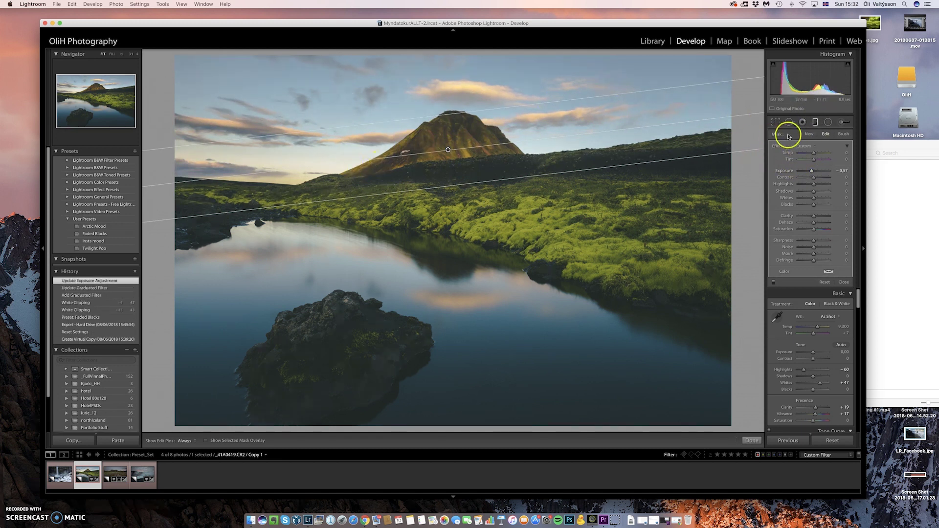
{"action": "left_click", "coordinate": [814, 121]}
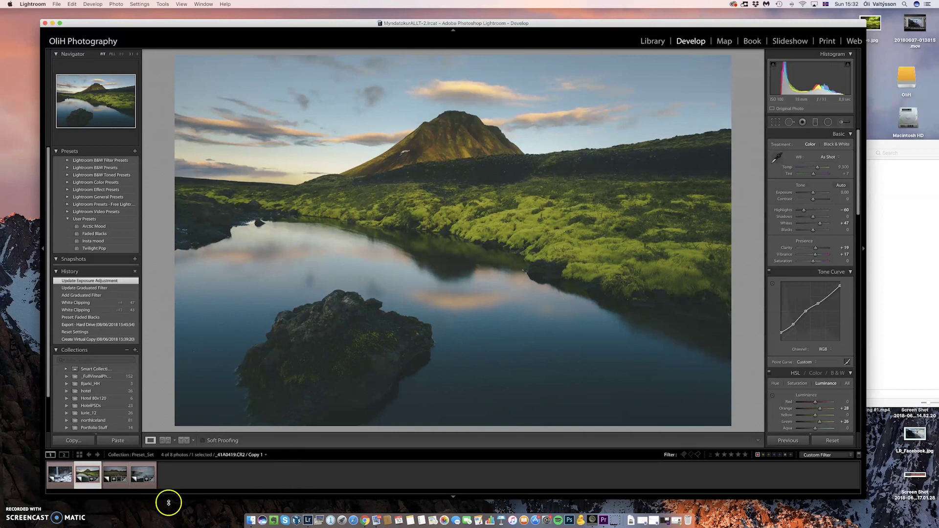
Apply the Arctic Mood preset to the snowy waterfall photo.
{"action": "left_click", "coordinate": [58, 482]}
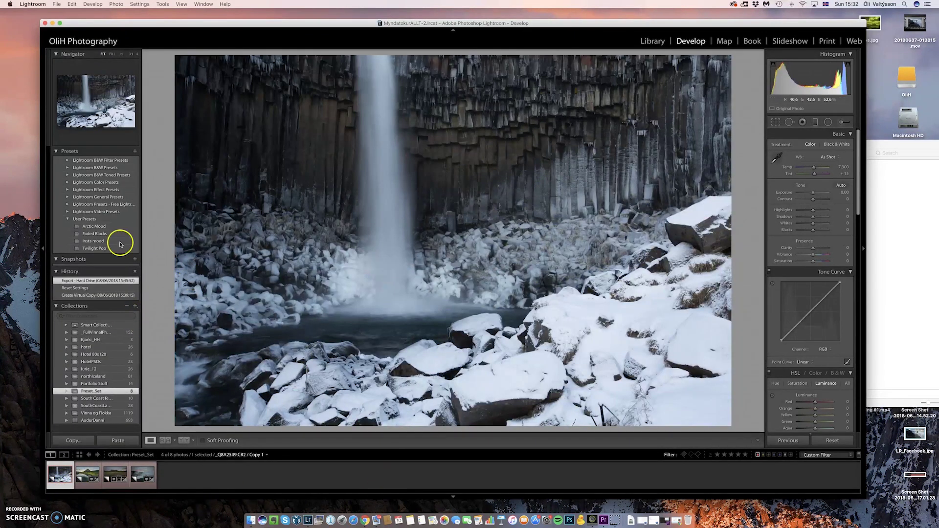
{"action": "left_click", "coordinate": [95, 227]}
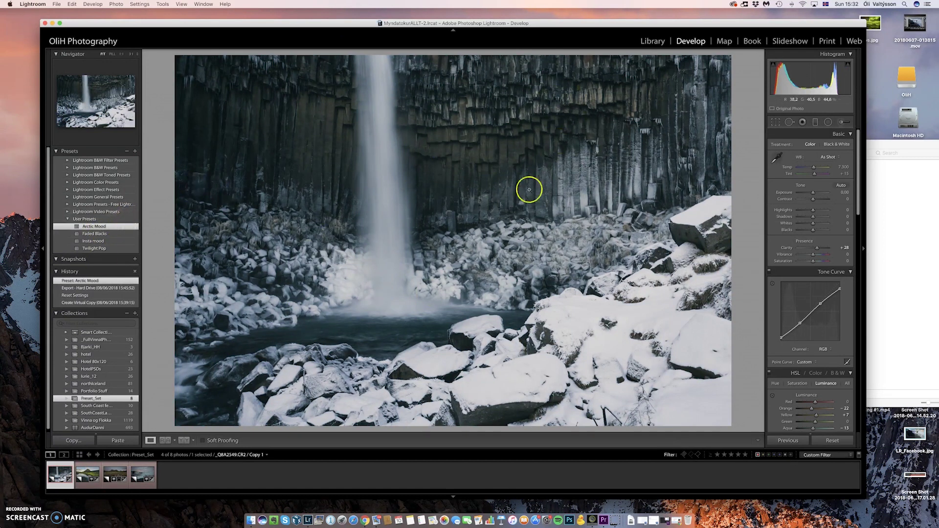
Set the waterfall photo's Whites to +22 and Highlights to -15, and lower its Blacks slightly.
{"action": "left_click_drag", "start_coordinate": [813, 224], "coordinate": [816, 224]}
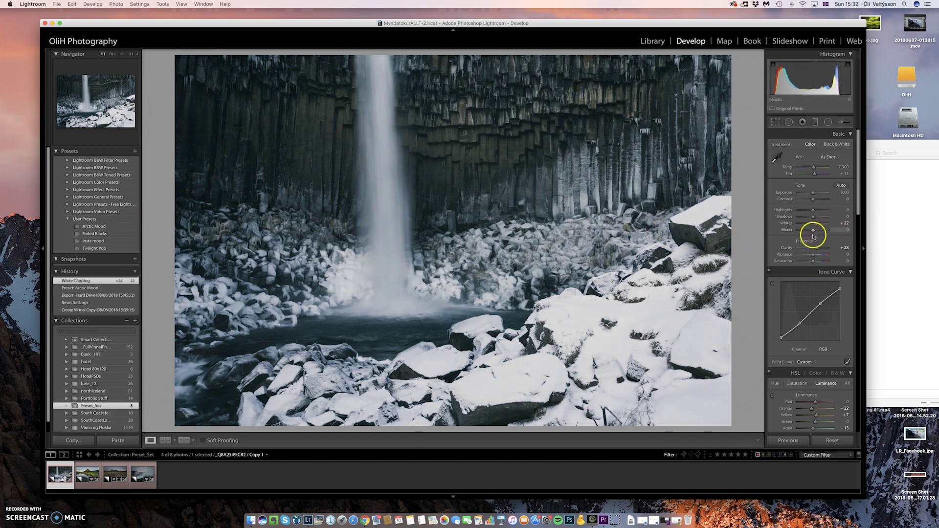
{"action": "left_click_drag", "start_coordinate": [813, 230], "coordinate": [812, 230]}
{"action": "left_click", "coordinate": [655, 259]}
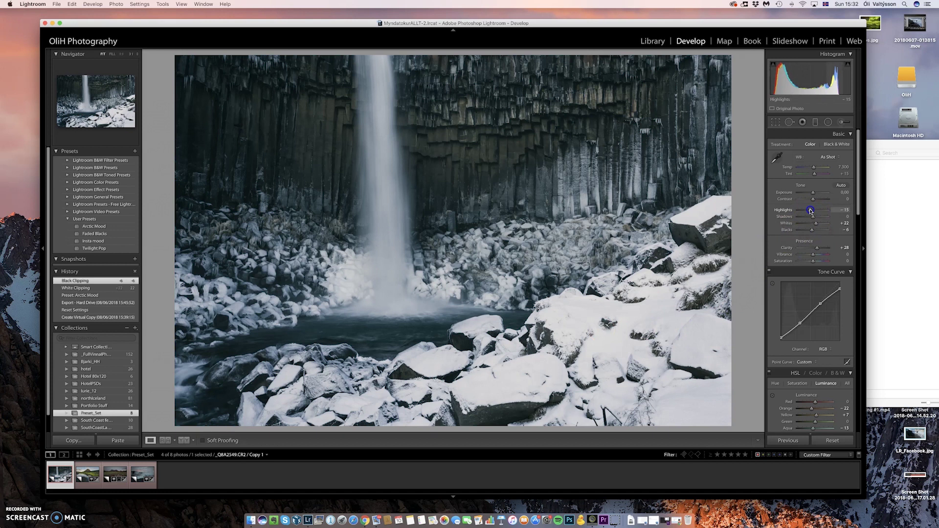
{"action": "left_click_drag", "start_coordinate": [810, 211], "coordinate": [810, 212]}
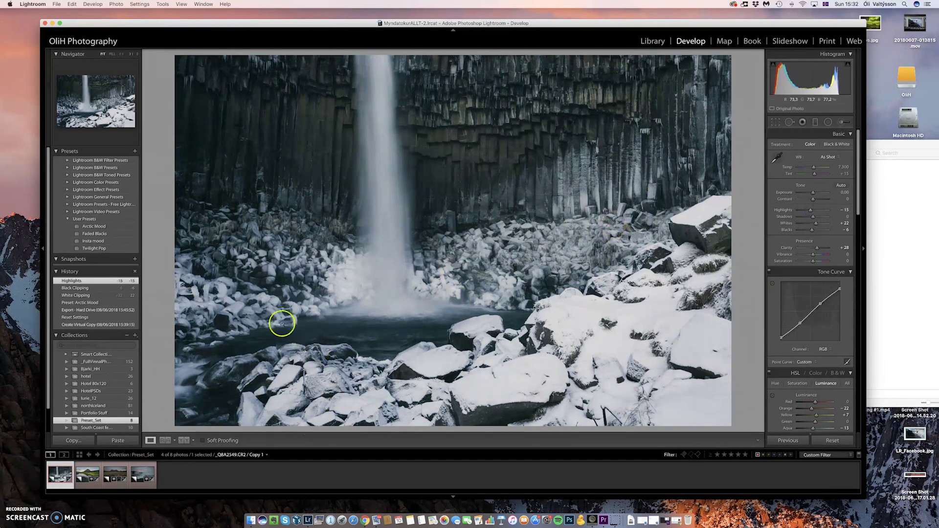
Apply the Twilight Pop preset to the photo of pink flowers in front of the mountains.
{"action": "left_click", "coordinate": [120, 473]}
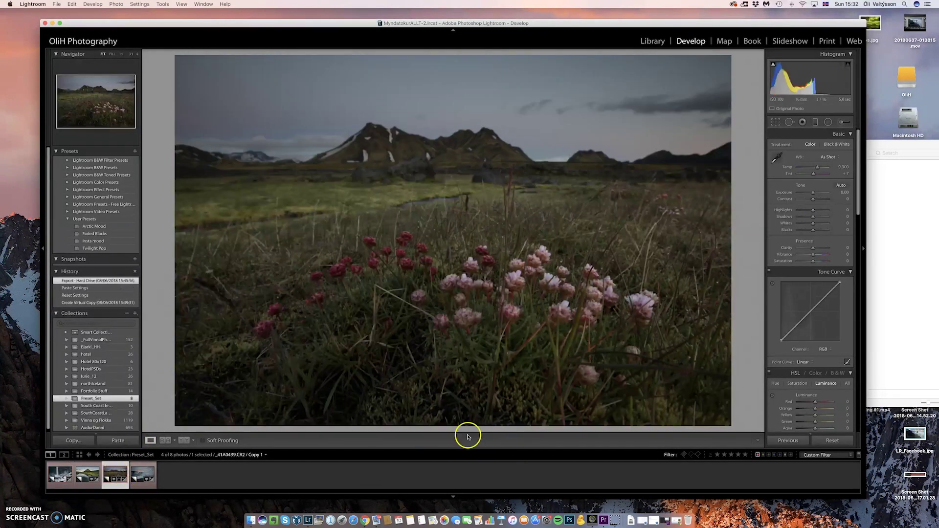
{"action": "left_click", "coordinate": [97, 248]}
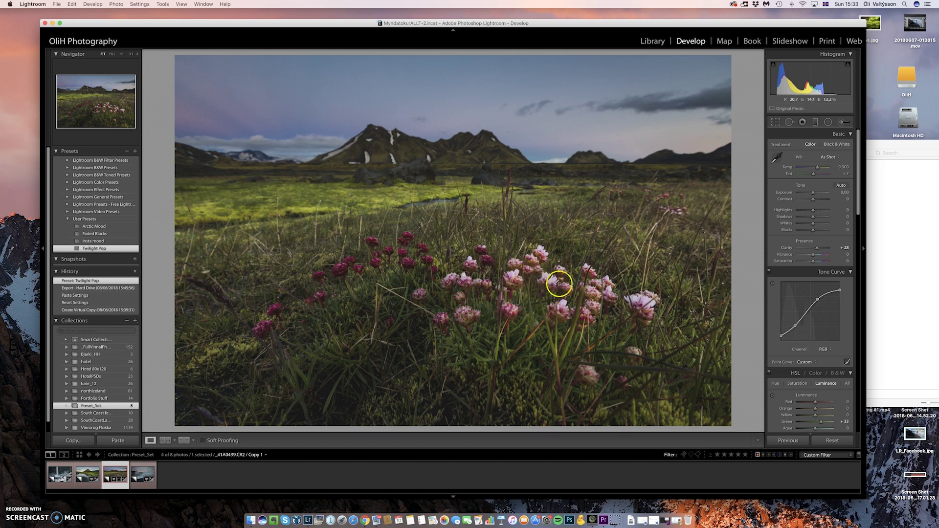
Compare the flower photo without and with lens profile corrections by disabling and re-enabling them.
{"action": "scroll", "coordinate": [778, 331], "scroll_direction": "down", "scroll_amount": 3}
{"action": "scroll", "coordinate": [777, 331], "scroll_direction": "down", "scroll_amount": 15}
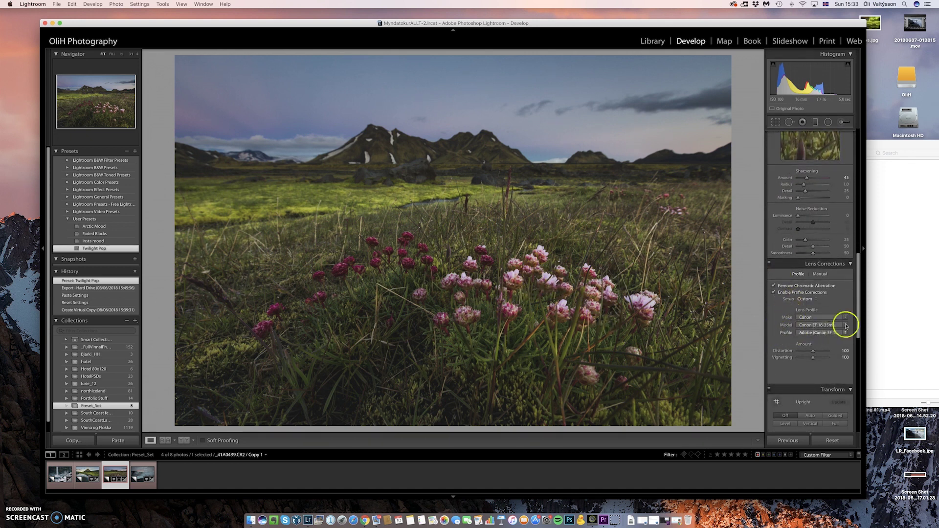
{"action": "left_click", "coordinate": [782, 294]}
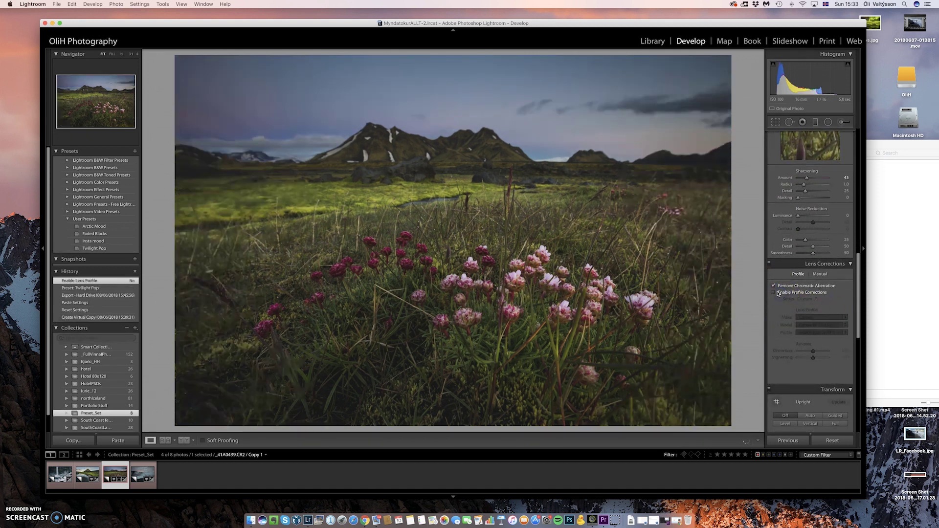
{"action": "left_click", "coordinate": [782, 293]}
{"action": "scroll", "coordinate": [773, 329], "scroll_direction": "up", "scroll_amount": 15}
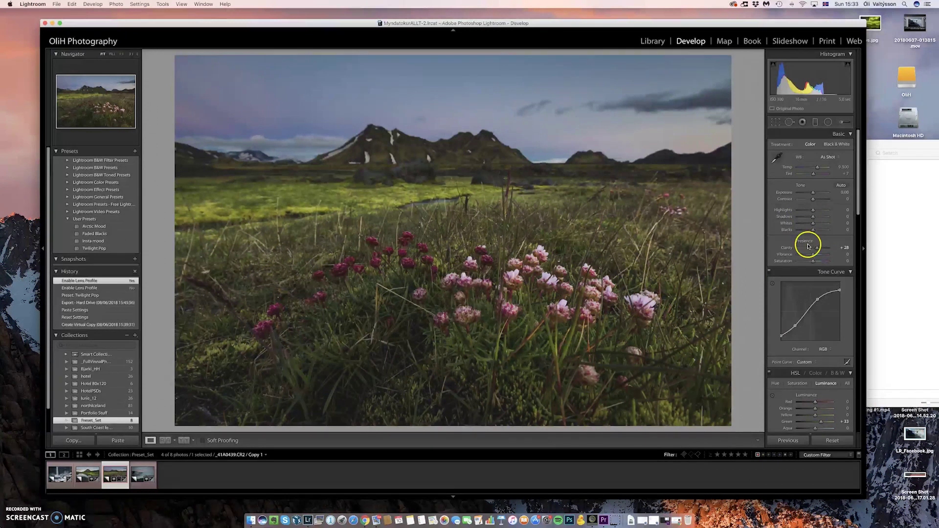
Set the flower photo's Contrast to +21 and Shadows to +52.
{"action": "left_click", "coordinate": [817, 201]}
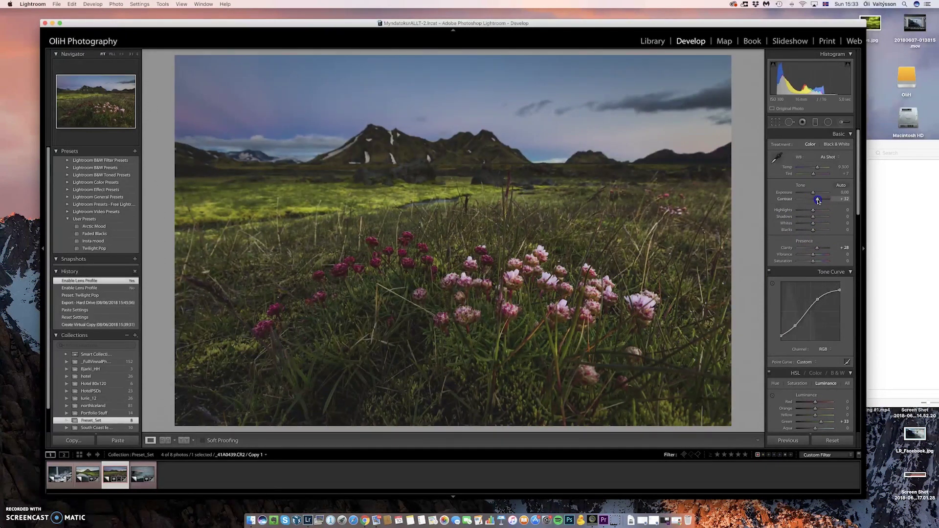
{"action": "left_click_drag", "start_coordinate": [816, 208], "coordinate": [820, 217]}
{"action": "left_click", "coordinate": [819, 218]}
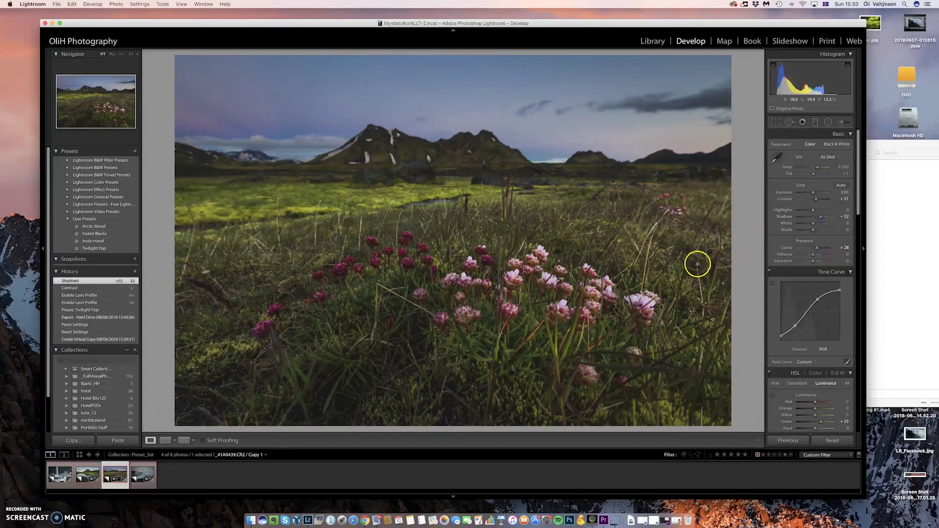
Apply the Insta mood preset to the photo of the photographer beside the ice in the surf.
{"action": "left_click", "coordinate": [139, 475]}
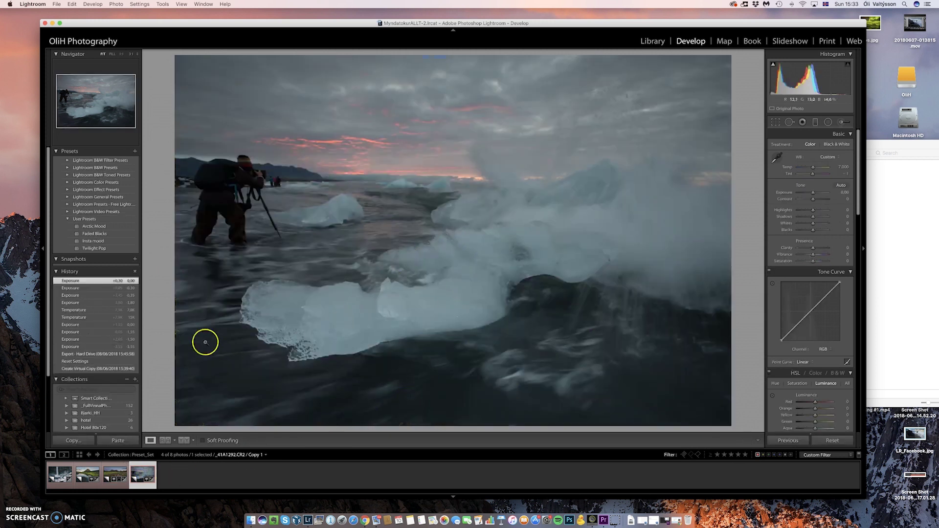
{"action": "left_click", "coordinate": [93, 241]}
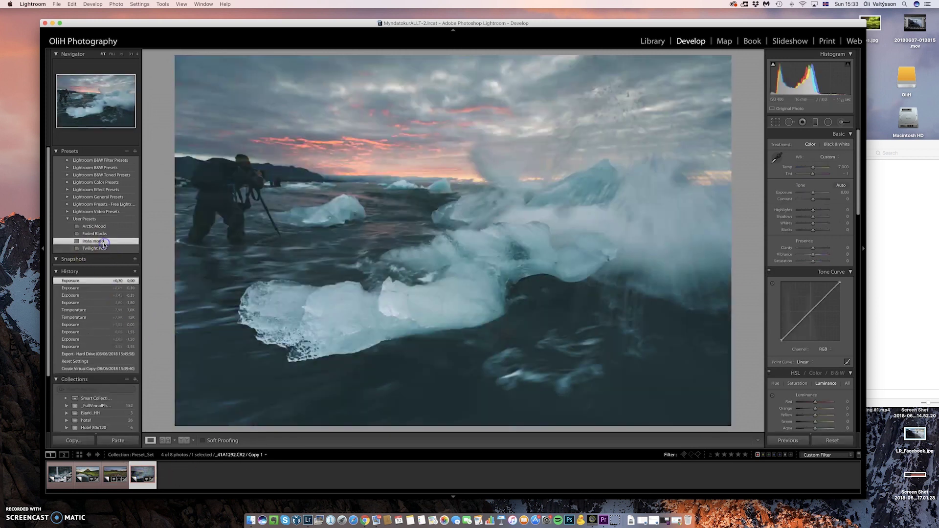